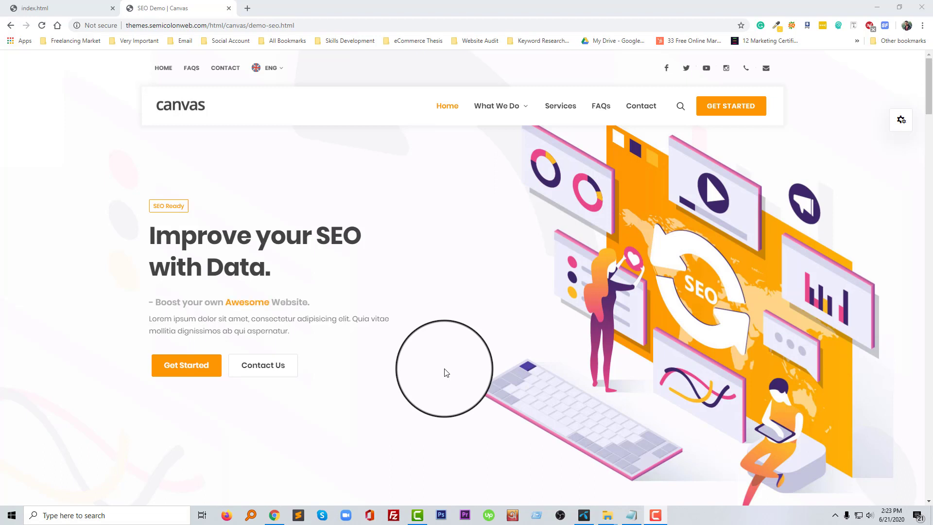
Scroll the Canvas SEO page down to the orange wave footer with link columns.
{"action": "scroll", "coordinate": [509, 293], "scroll_direction": "down", "scroll_amount": 1}
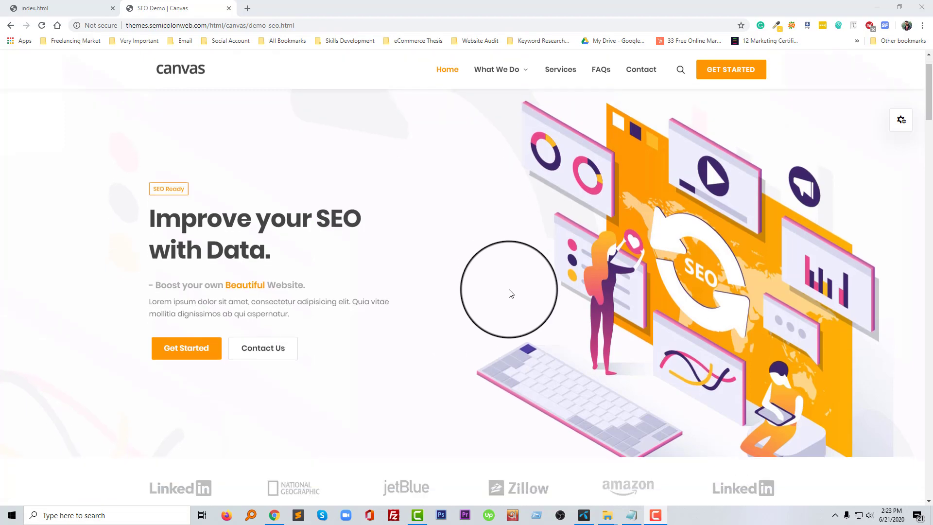
{"action": "scroll", "coordinate": [509, 293], "scroll_direction": "down", "scroll_amount": 4}
{"action": "scroll", "coordinate": [508, 292], "scroll_direction": "down", "scroll_amount": 10}
{"action": "scroll", "coordinate": [508, 292], "scroll_direction": "down", "scroll_amount": 7}
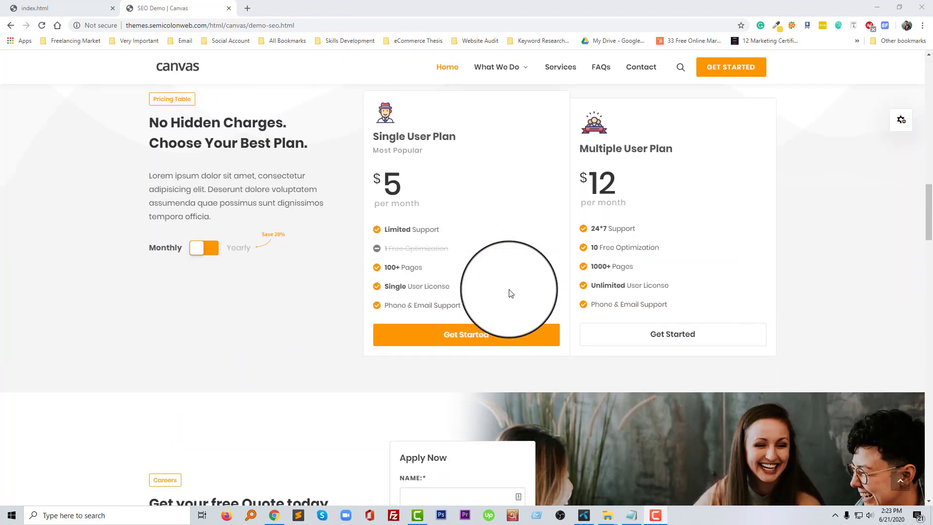
{"action": "scroll", "coordinate": [508, 291], "scroll_direction": "down", "scroll_amount": 10}
{"action": "scroll", "coordinate": [515, 342], "scroll_direction": "down", "scroll_amount": 10}
{"action": "scroll", "coordinate": [512, 347], "scroll_direction": "down", "scroll_amount": 12}
{"action": "scroll", "coordinate": [505, 362], "scroll_direction": "up", "scroll_amount": 10}
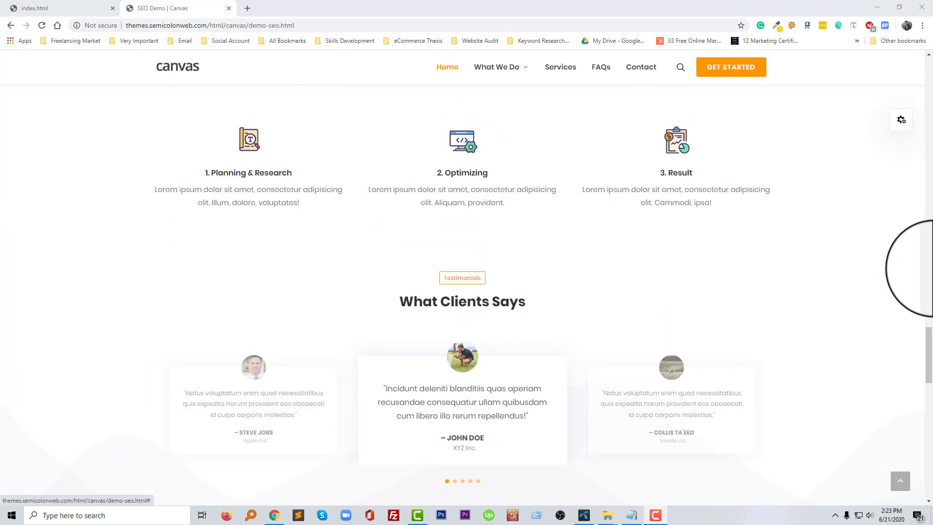
{"action": "left_click_drag", "start_coordinate": [929, 350], "coordinate": [927, 87]}
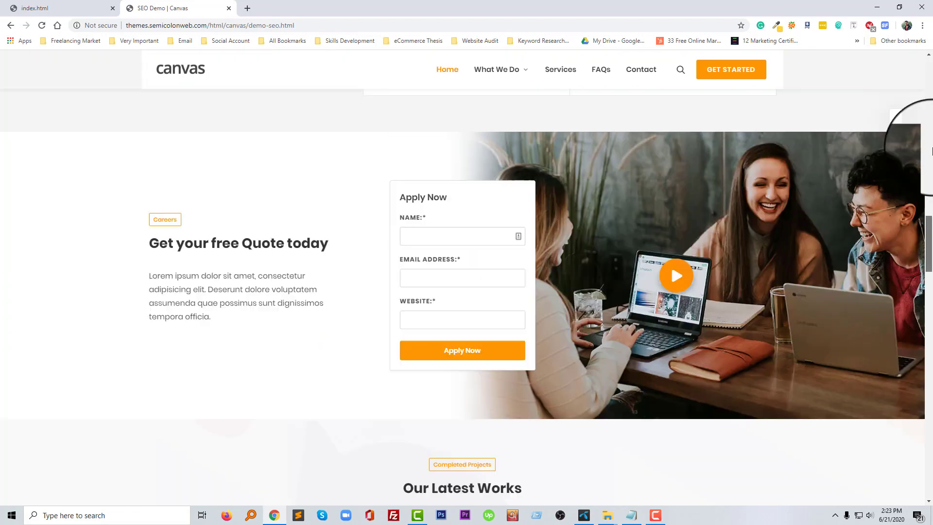
{"action": "left_click_drag", "start_coordinate": [930, 97], "coordinate": [929, 53]}
{"action": "scroll", "coordinate": [928, 301], "scroll_direction": "down", "scroll_amount": 1}
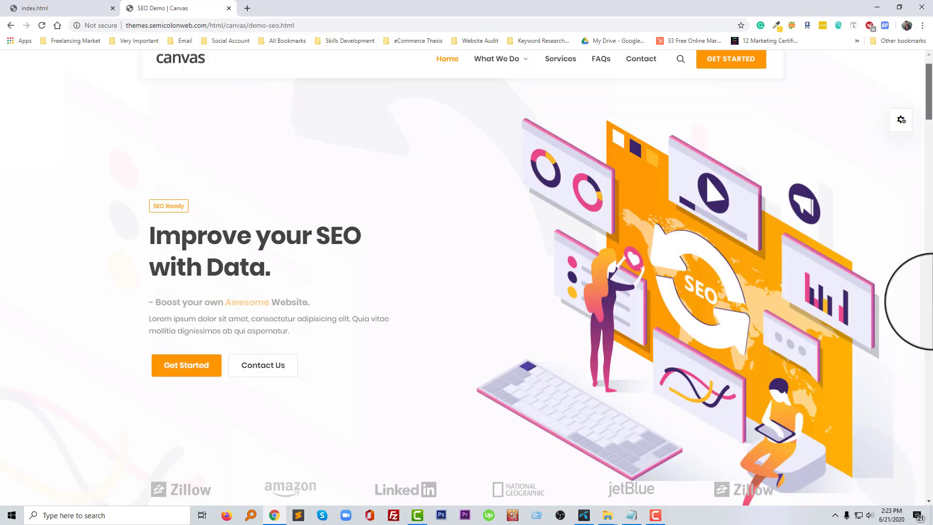
{"action": "left_click_drag", "start_coordinate": [928, 301], "coordinate": [928, 469]}
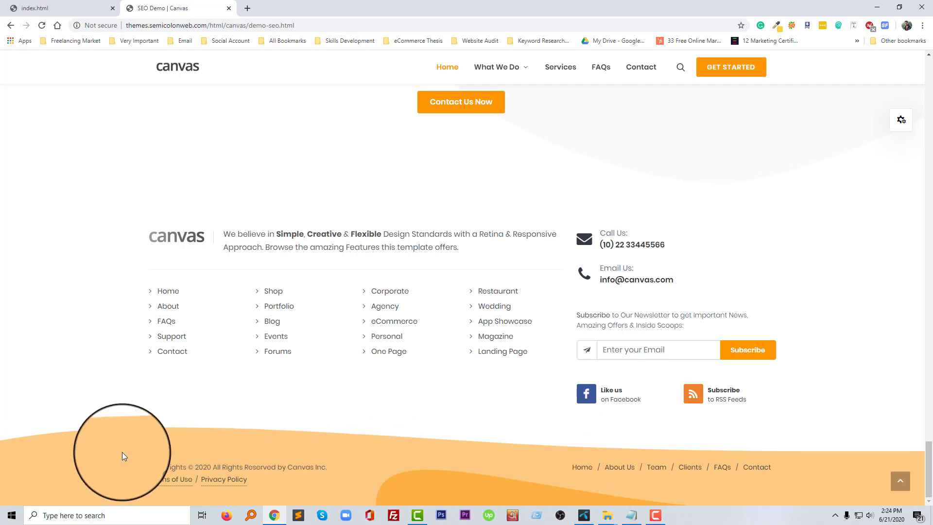
Inspect the footer's copyrights block and toggle its footer.svg background off and back on.
{"action": "right_click", "coordinate": [403, 459]}
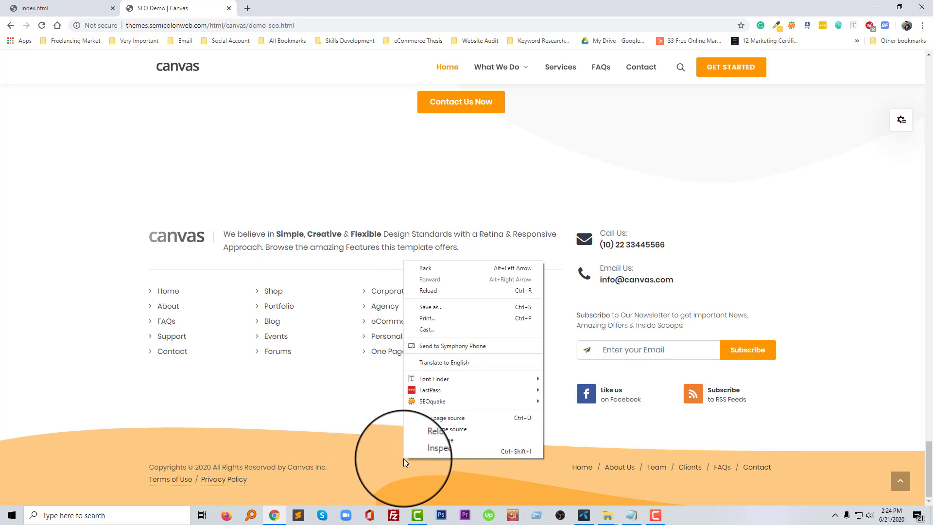
{"action": "left_click", "coordinate": [427, 452]}
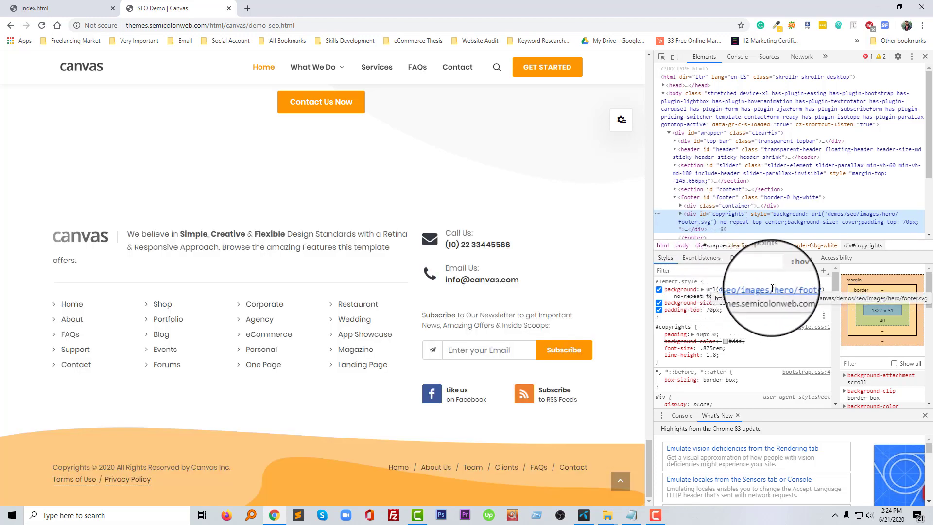
{"action": "left_click", "coordinate": [659, 290]}
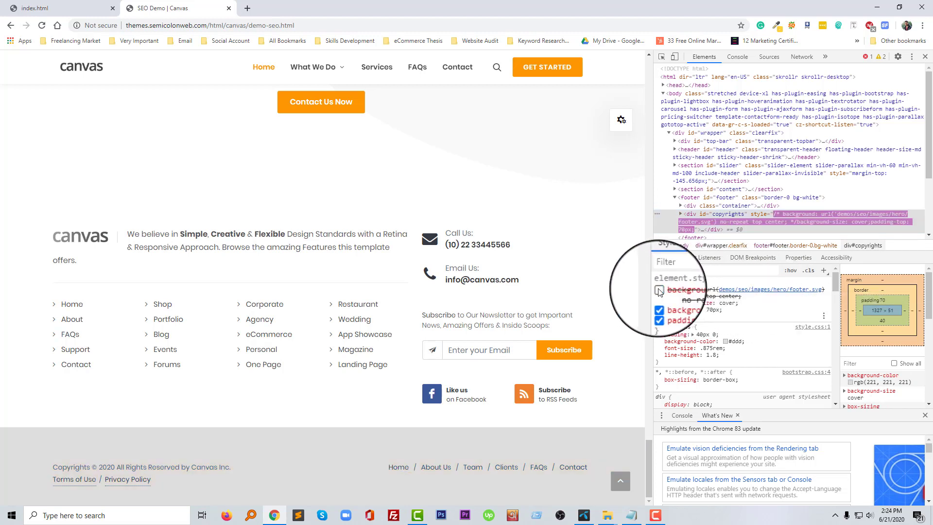
{"action": "left_click", "coordinate": [659, 290]}
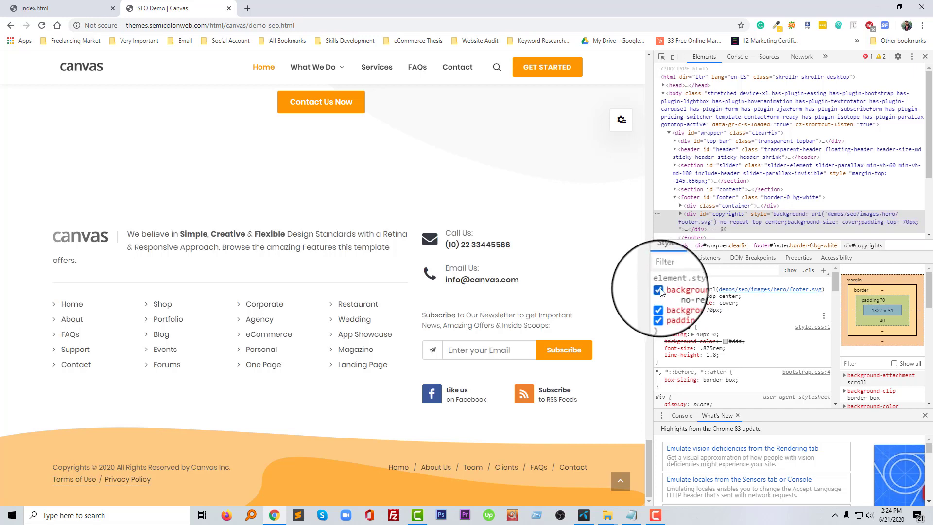
Open the footer.svg URL from the Styles pane in a new tab and save it to Desktop.
{"action": "right_click", "coordinate": [742, 290]}
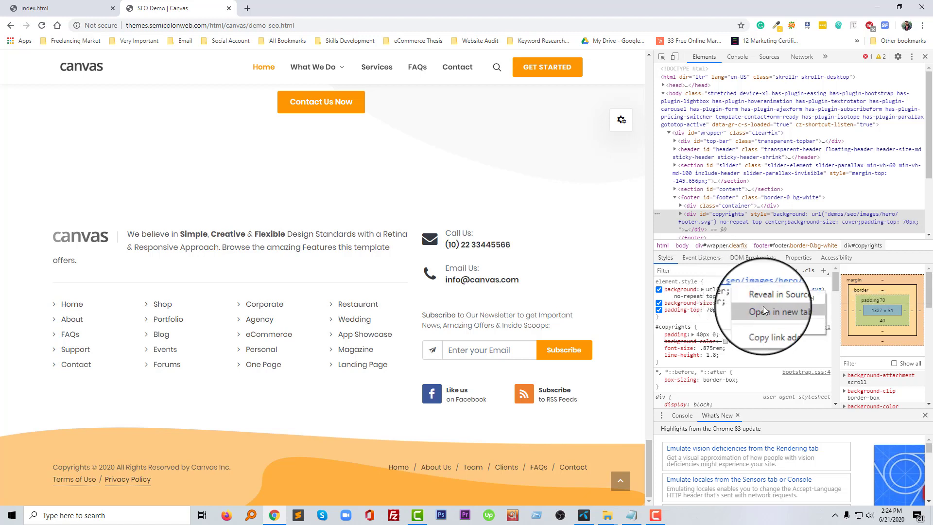
{"action": "key", "text": "Escape"}
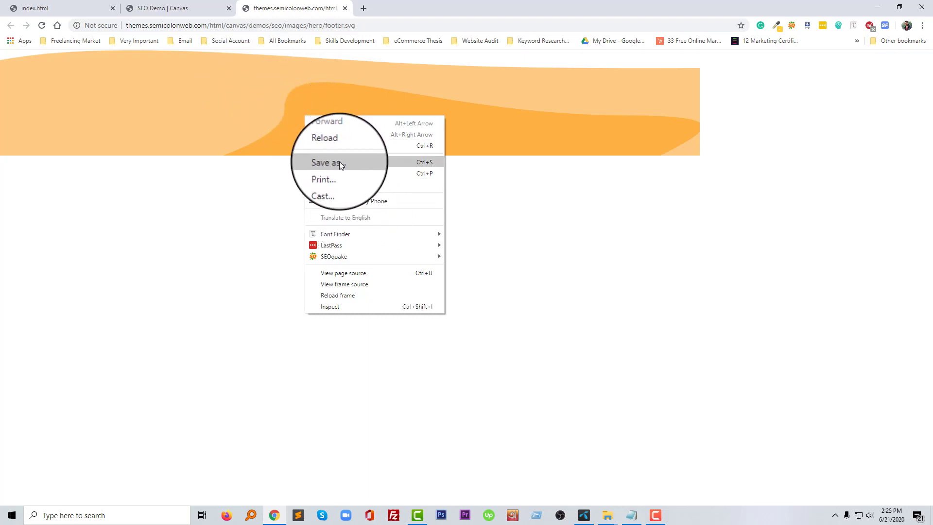
{"action": "left_click", "coordinate": [380, 169]}
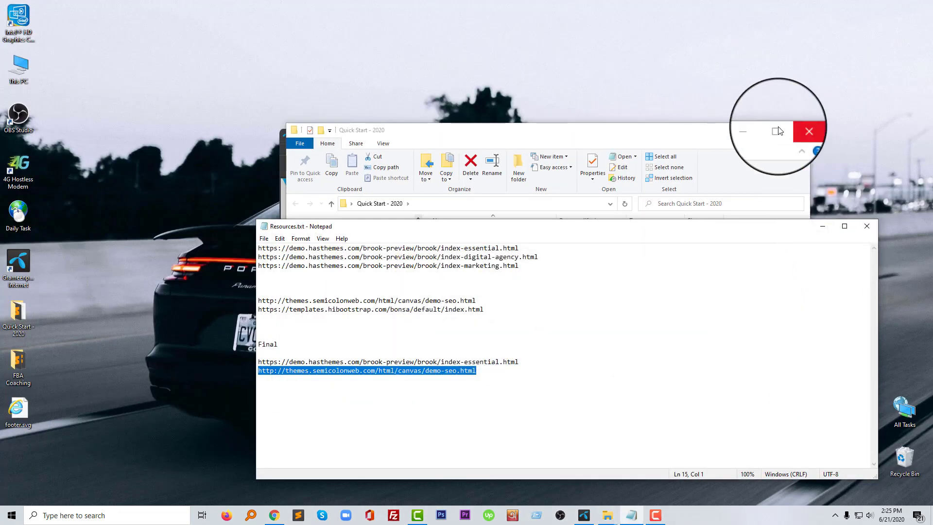
Minimize the open windows, move the footer.svg icon to the upper desktop, and return to Chrome.
{"action": "left_click", "coordinate": [755, 130]}
{"action": "left_click", "coordinate": [822, 227]}
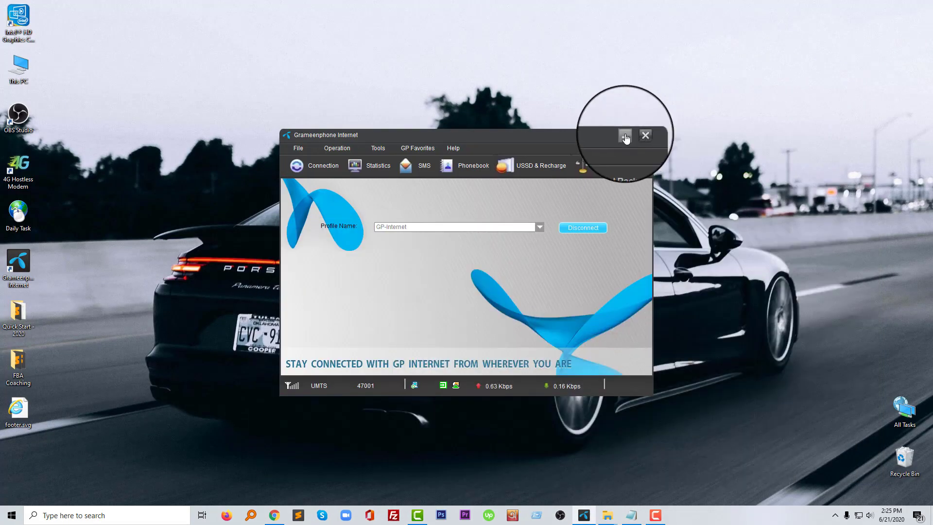
{"action": "left_click", "coordinate": [625, 134]}
{"action": "left_click_drag", "start_coordinate": [18, 411], "coordinate": [234, 90]}
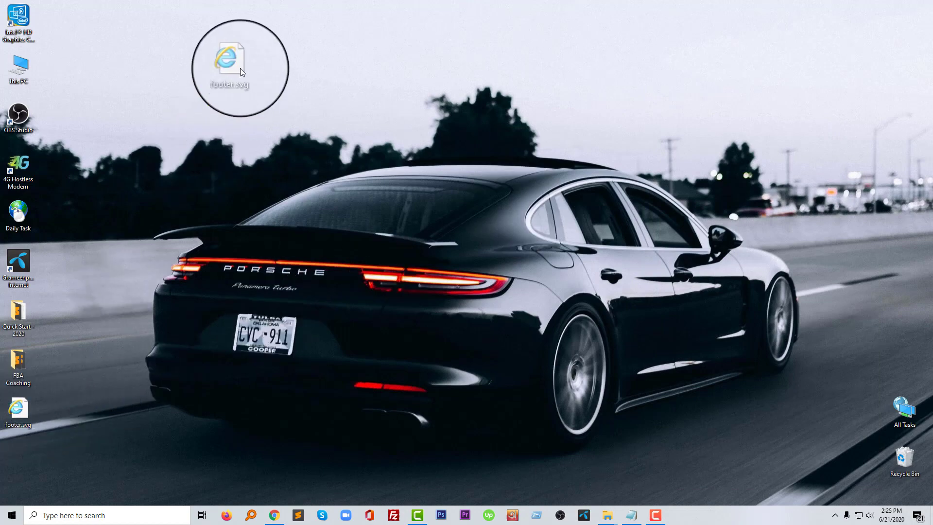
{"action": "left_click", "coordinate": [274, 515]}
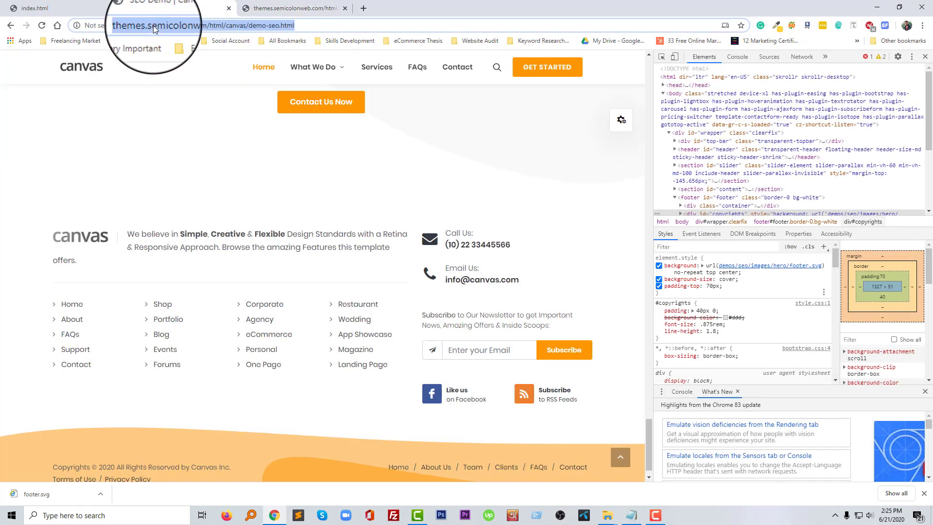
Switch to Firefox and scroll the Canvas SEO demo page down to its wave footer.
{"action": "left_click", "coordinate": [226, 516]}
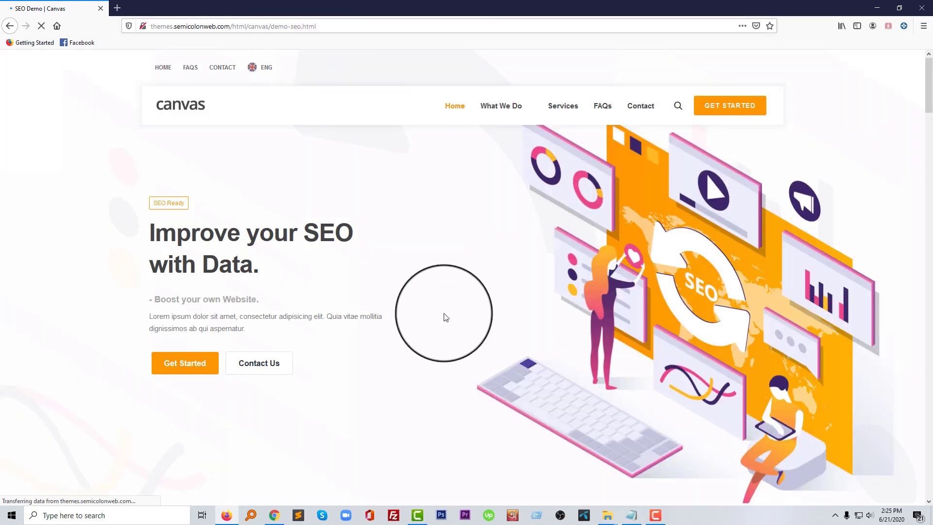
{"action": "scroll", "coordinate": [361, 314], "scroll_direction": "down", "scroll_amount": 10}
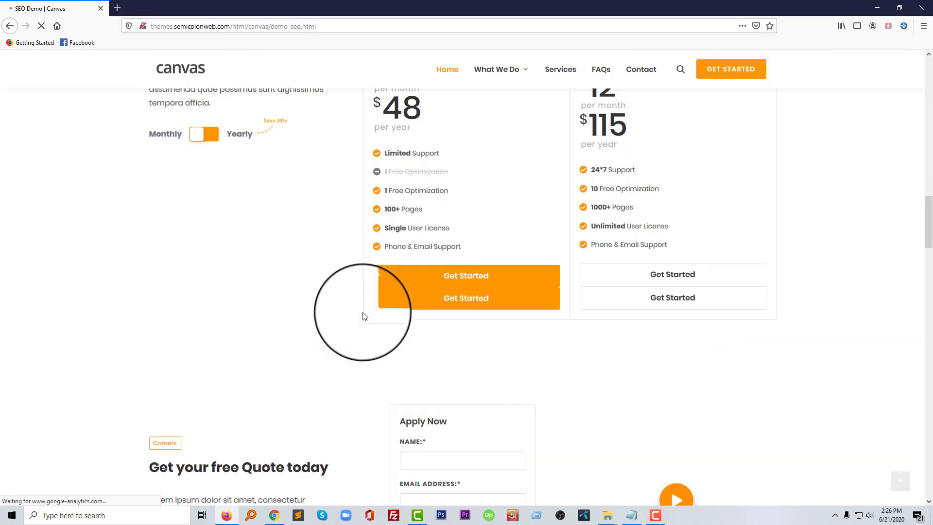
{"action": "scroll", "coordinate": [369, 313], "scroll_direction": "down", "scroll_amount": 5}
{"action": "scroll", "coordinate": [373, 311], "scroll_direction": "down", "scroll_amount": 5}
{"action": "scroll", "coordinate": [373, 314], "scroll_direction": "down", "scroll_amount": 5}
{"action": "scroll", "coordinate": [373, 313], "scroll_direction": "down", "scroll_amount": 5}
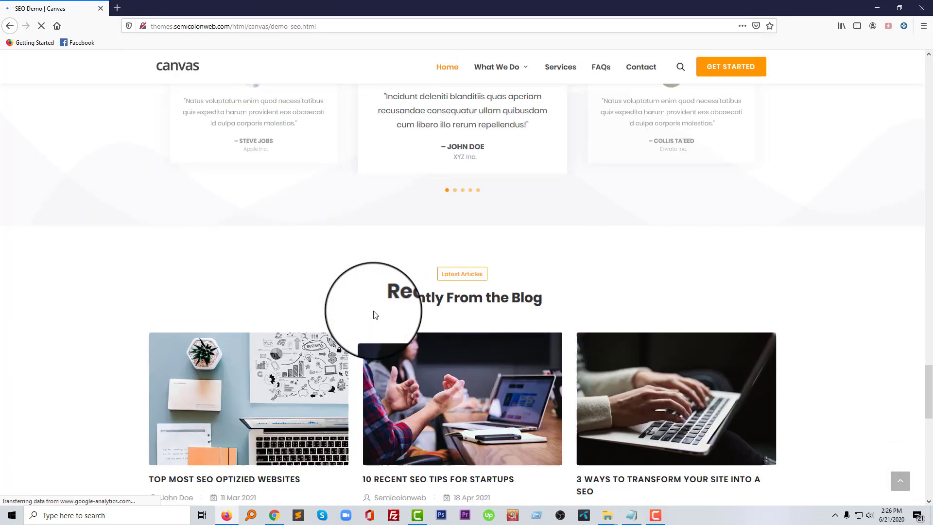
{"action": "scroll", "coordinate": [373, 314], "scroll_direction": "down", "scroll_amount": 5}
{"action": "scroll", "coordinate": [374, 315], "scroll_direction": "down", "scroll_amount": 5}
{"action": "scroll", "coordinate": [374, 314], "scroll_direction": "up", "scroll_amount": 5}
{"action": "scroll", "coordinate": [425, 348], "scroll_direction": "down", "scroll_amount": 5}
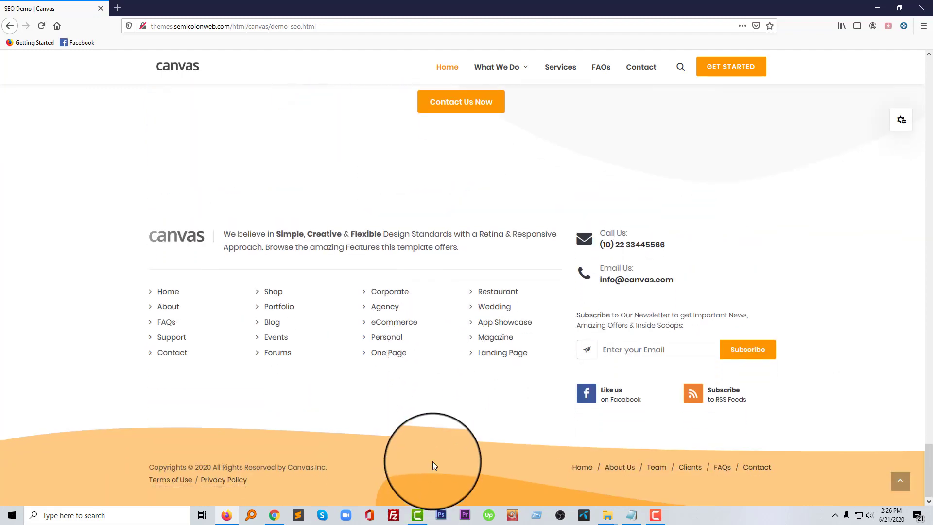
Open Firefox's developer tools on the footer, docked to the right of the page.
{"action": "right_click", "coordinate": [432, 462]}
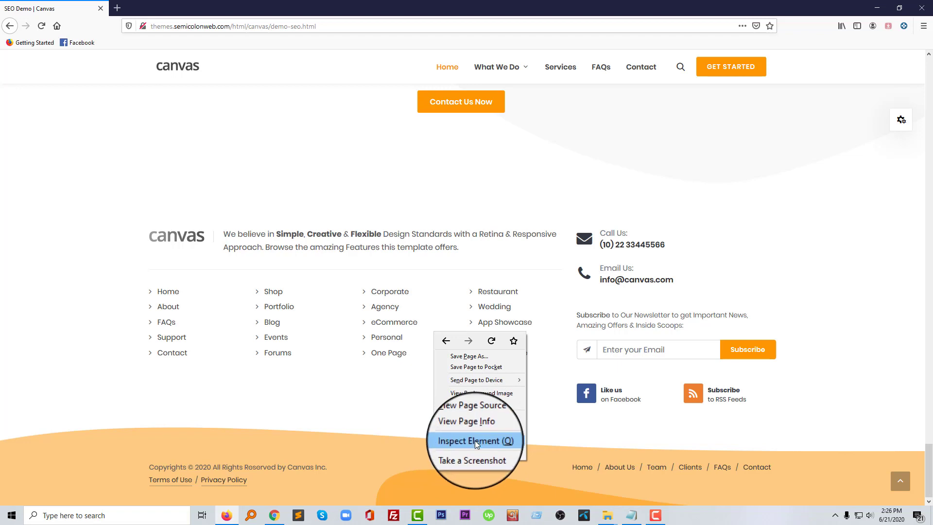
{"action": "left_click", "coordinate": [495, 440]}
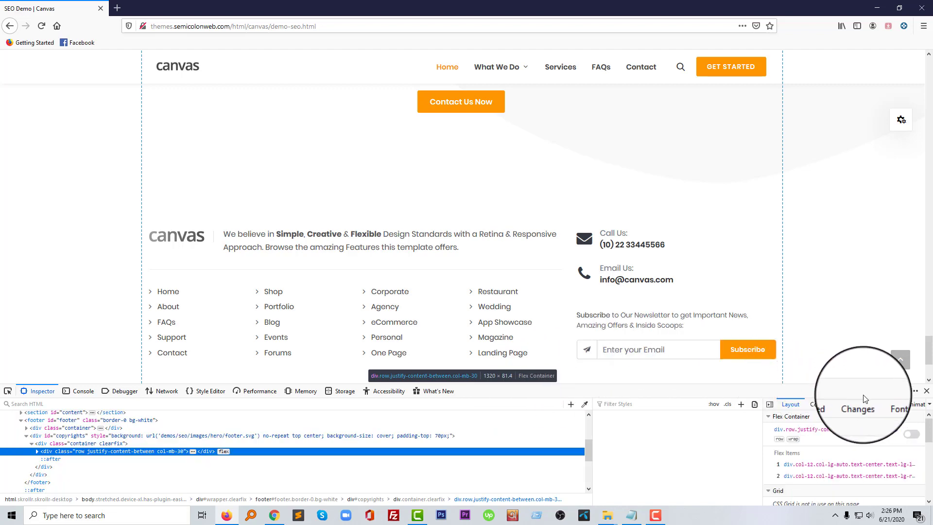
{"action": "left_click", "coordinate": [914, 392]}
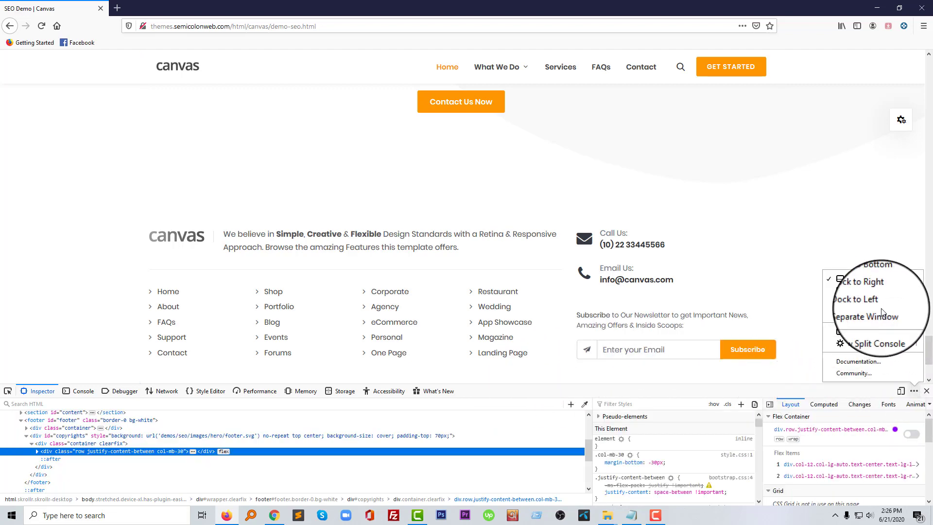
{"action": "left_click", "coordinate": [873, 294]}
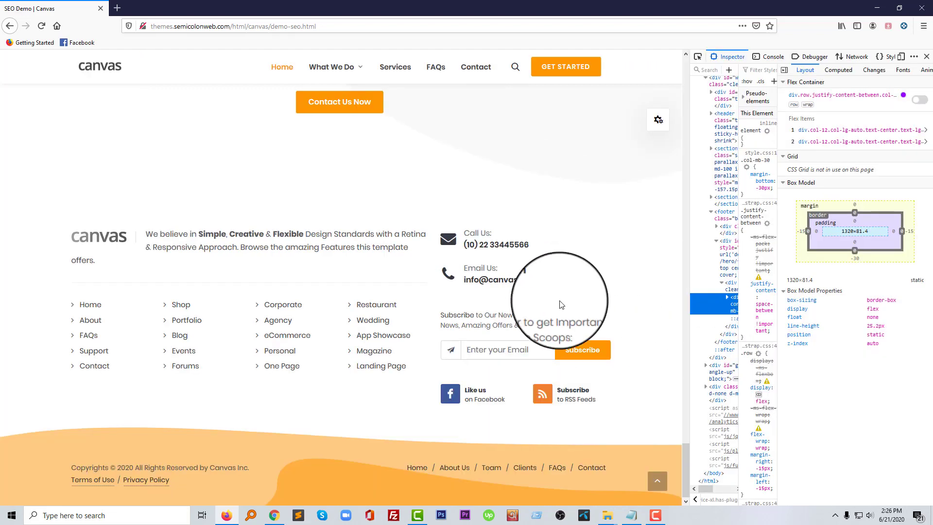
{"action": "scroll", "coordinate": [629, 283], "scroll_direction": "down", "scroll_amount": 3}
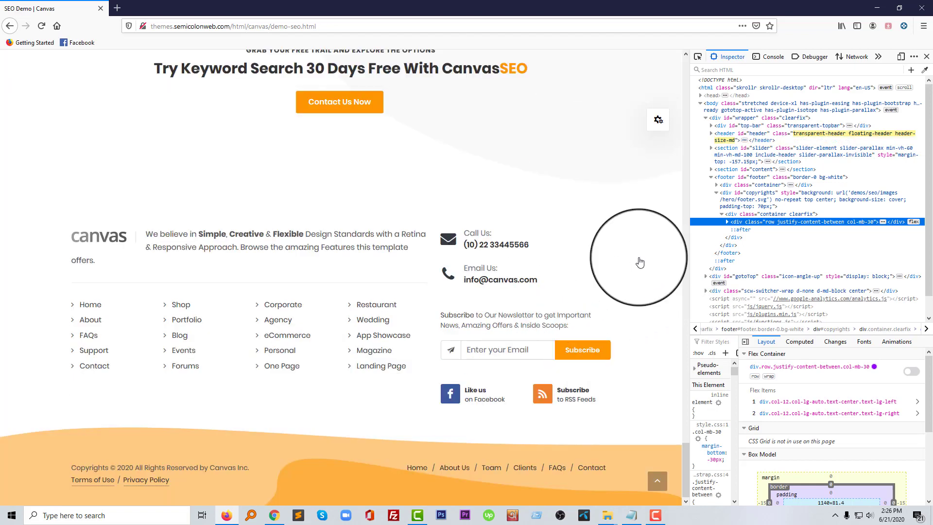
Select div#copyrights, toggle its footer.svg background, and bring up the URL's copy options.
{"action": "left_click", "coordinate": [698, 58]}
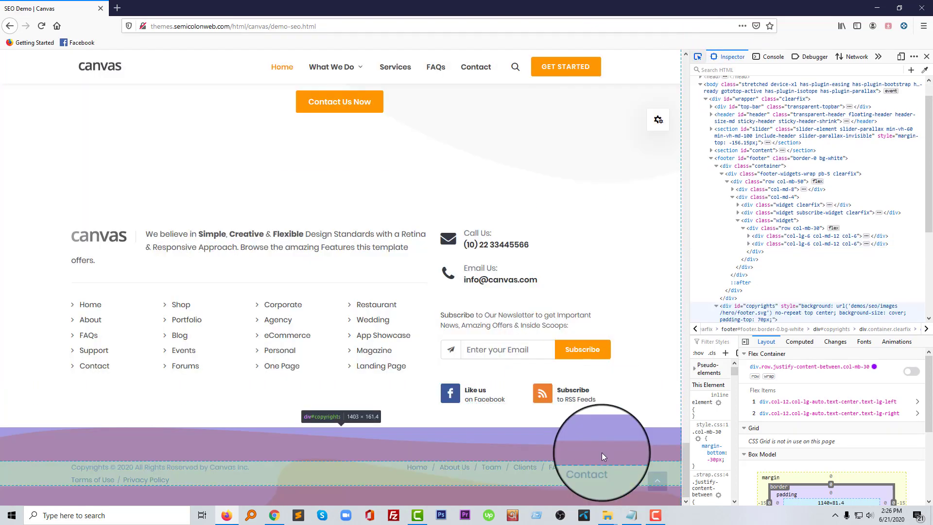
{"action": "left_click", "coordinate": [602, 452]}
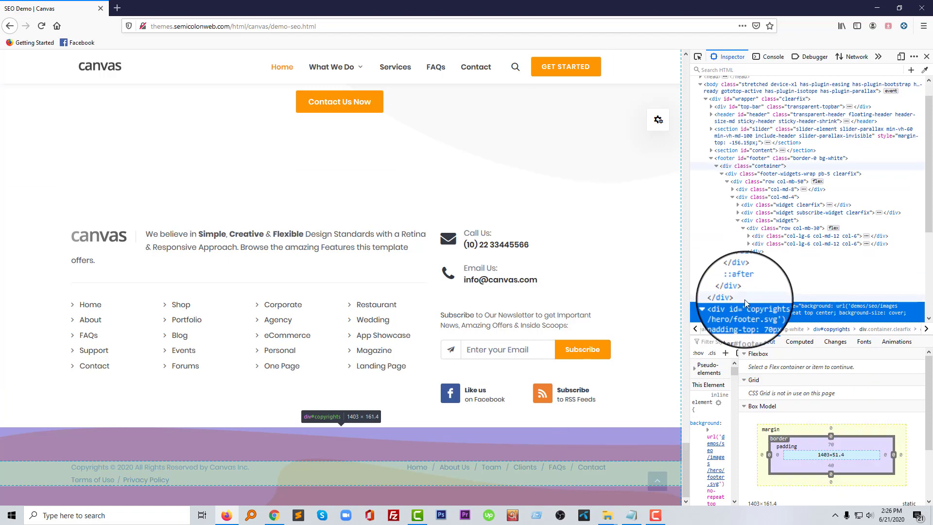
{"action": "left_click_drag", "start_coordinate": [737, 374], "coordinate": [831, 378]}
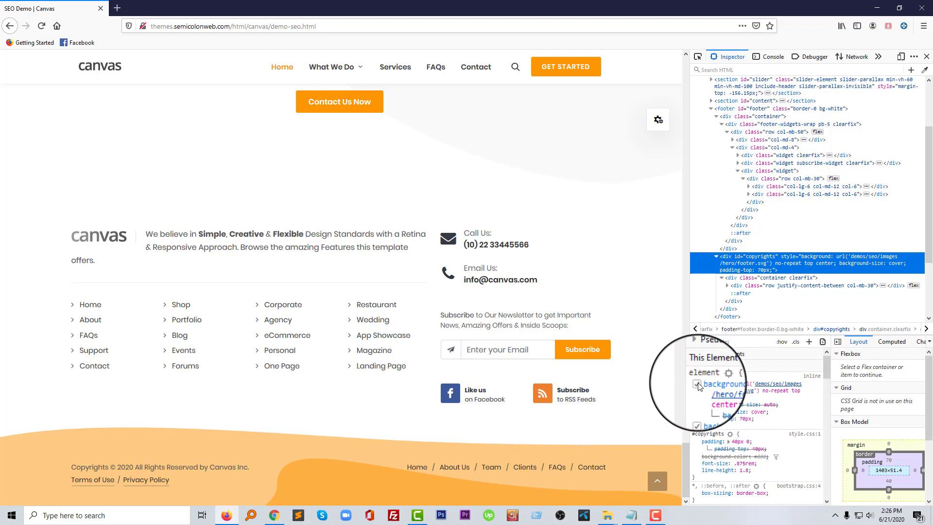
{"action": "left_click", "coordinate": [697, 385]}
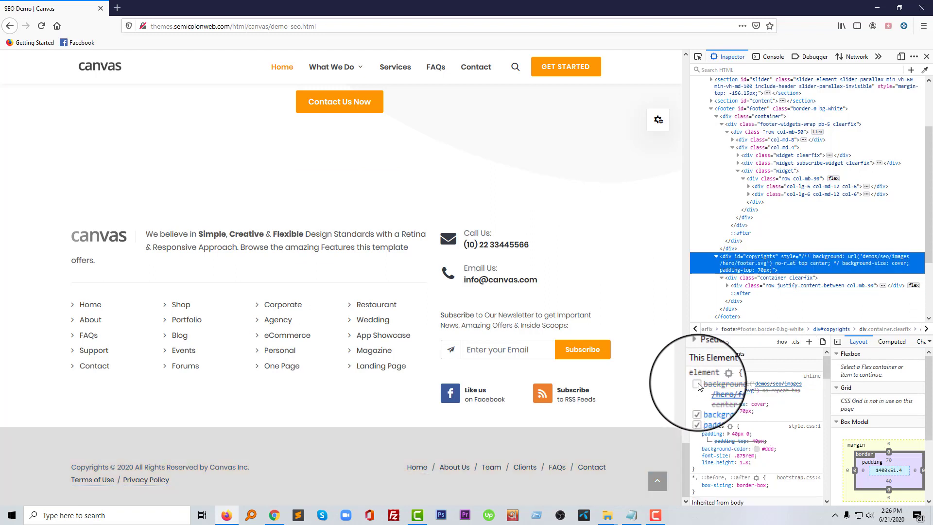
{"action": "left_click", "coordinate": [697, 385]}
{"action": "mouse_move", "coordinate": [731, 390]}
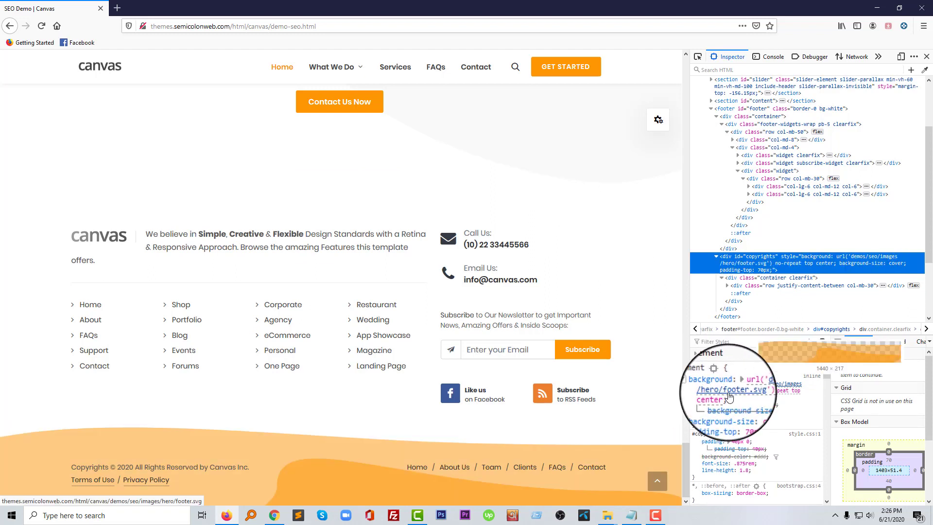
{"action": "right_click", "coordinate": [728, 394]}
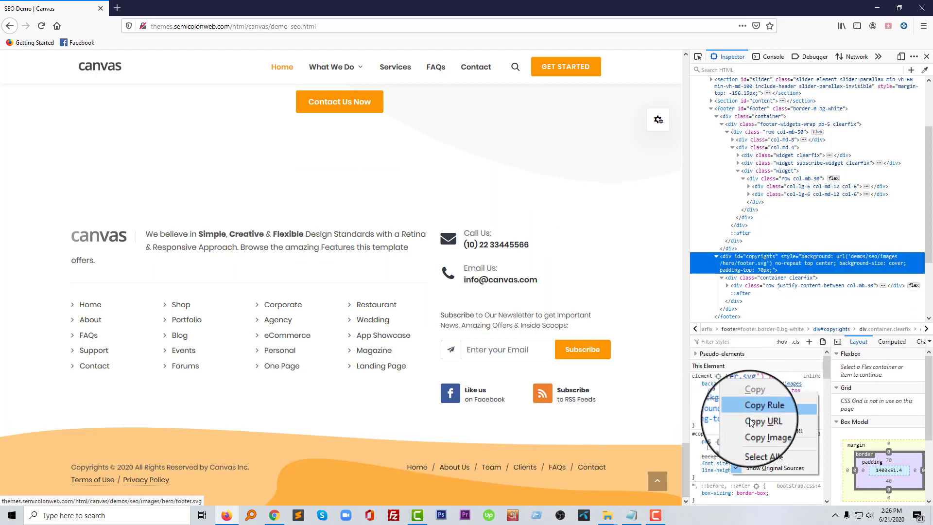
Copy the footer.svg URL, open it in a new tab, and name the download footer.svg.
{"action": "left_click", "coordinate": [774, 420]}
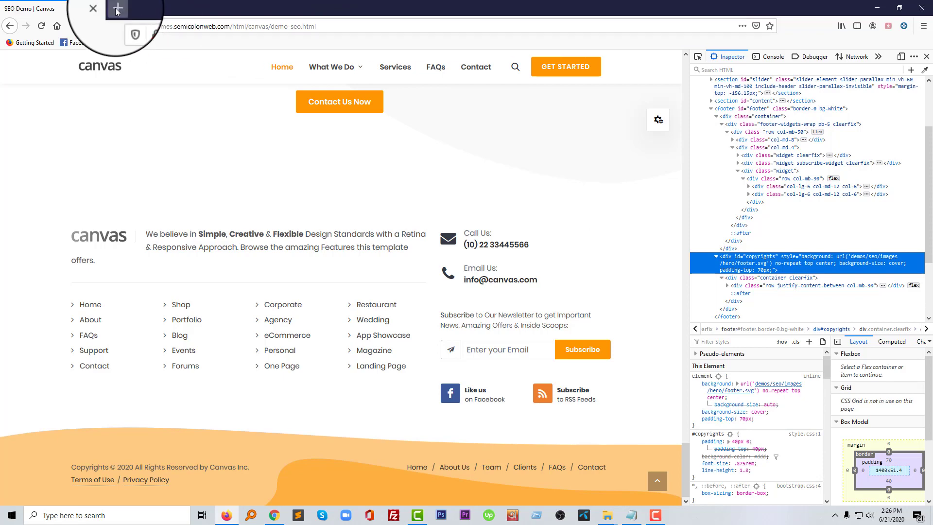
{"action": "key", "text": "ctrl+t"}
{"action": "key", "text": "ctrl+v"}
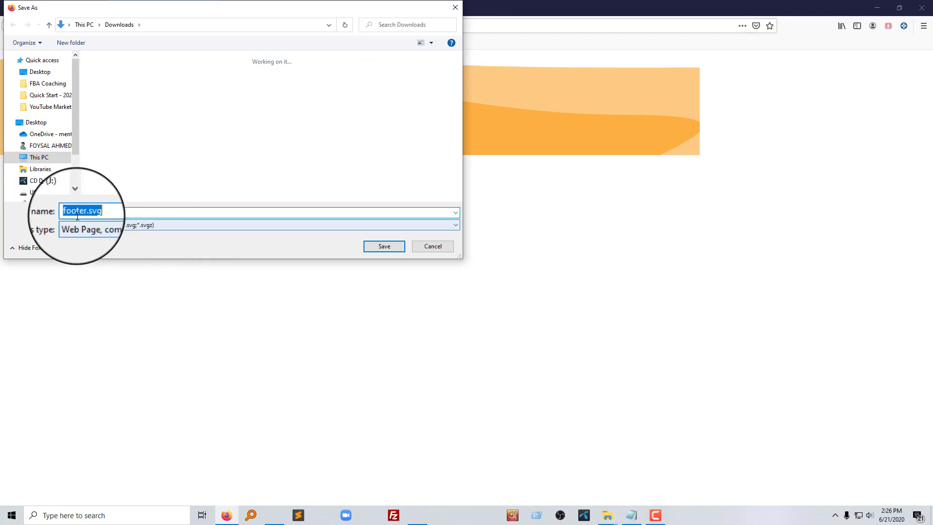
{"action": "left_click", "coordinate": [75, 222]}
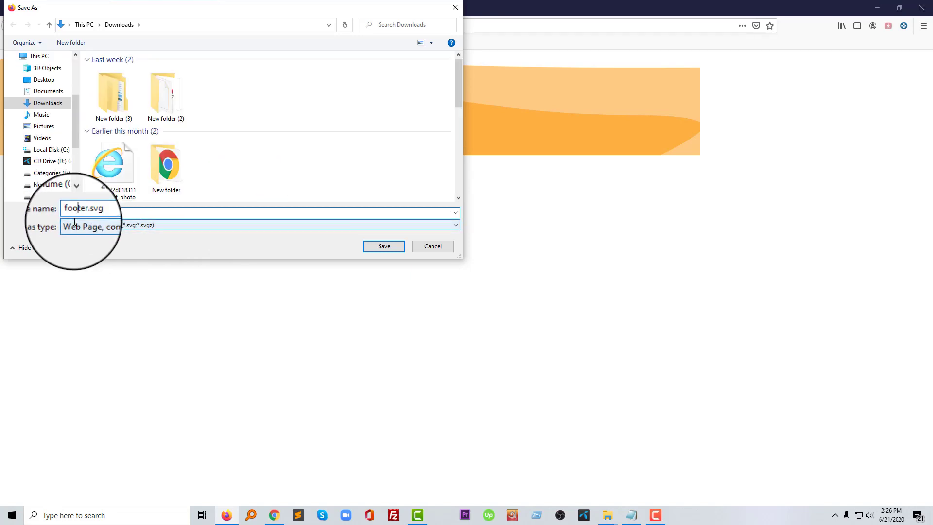